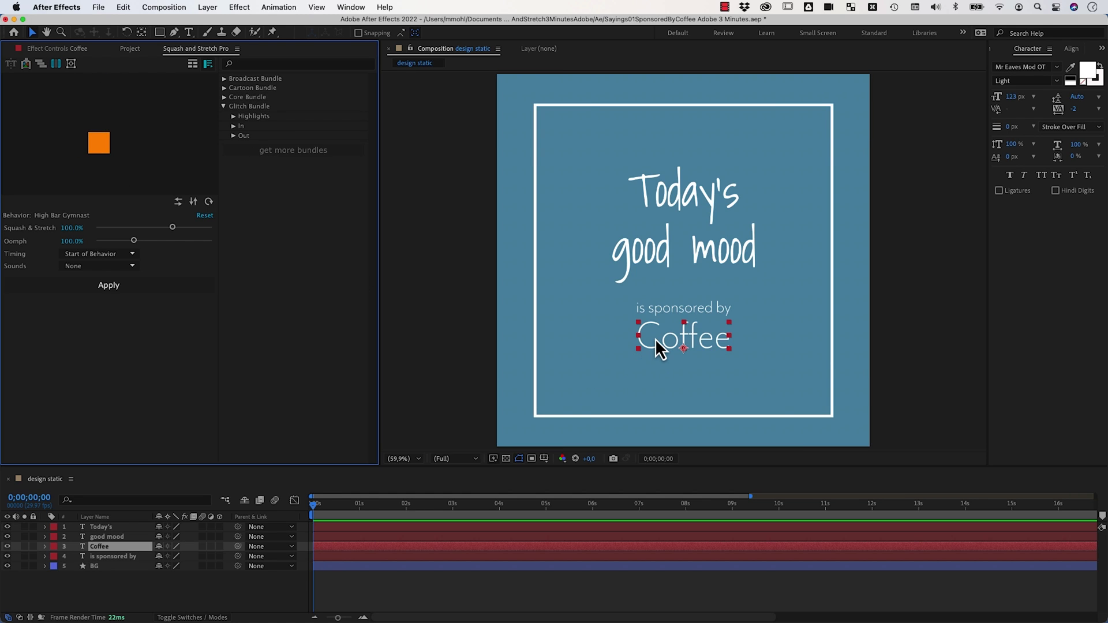
Select the Coffee text layer and preview the Core Bundle's Jump and Run in Circle behaviors.
{"action": "left_click", "coordinate": [628, 339]}
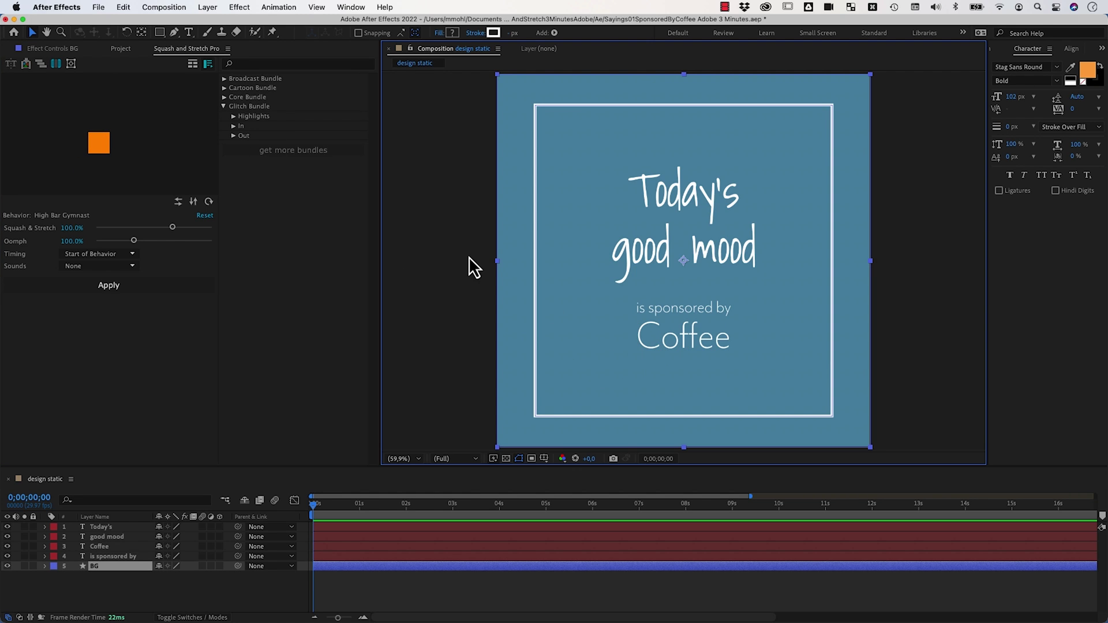
{"action": "left_click", "coordinate": [902, 364]}
{"action": "left_click", "coordinate": [680, 338]}
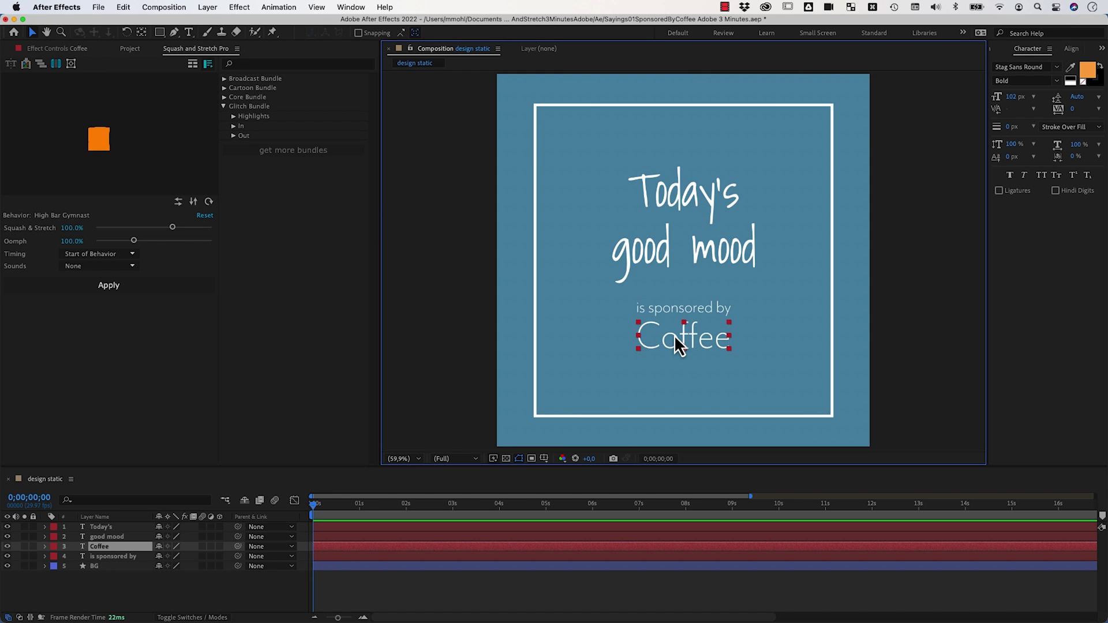
{"action": "left_click", "coordinate": [224, 98]}
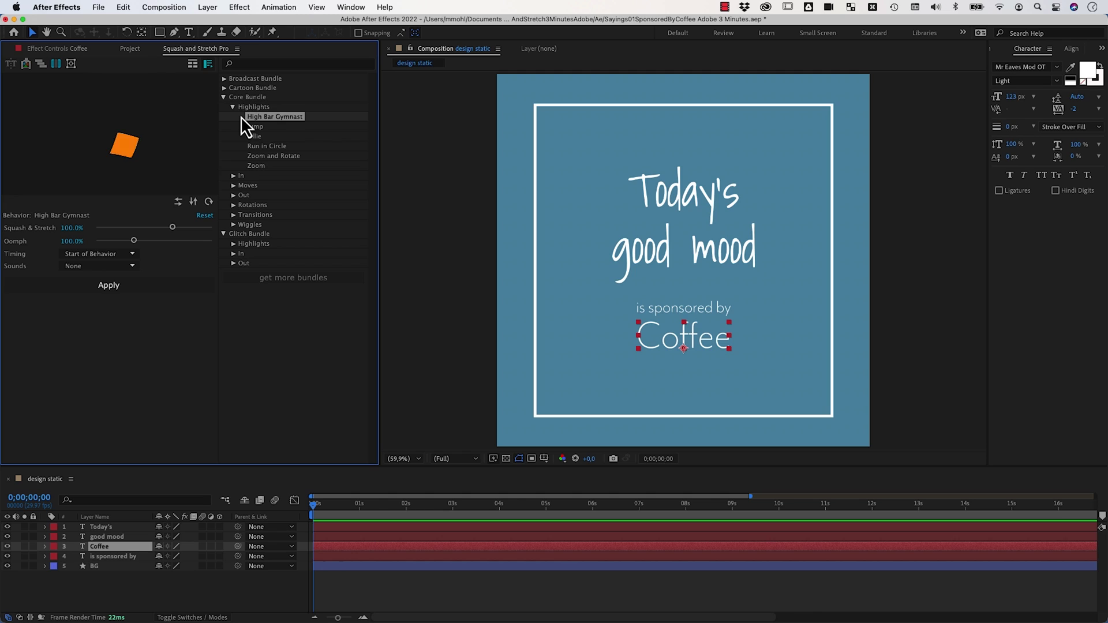
{"action": "left_click", "coordinate": [254, 125]}
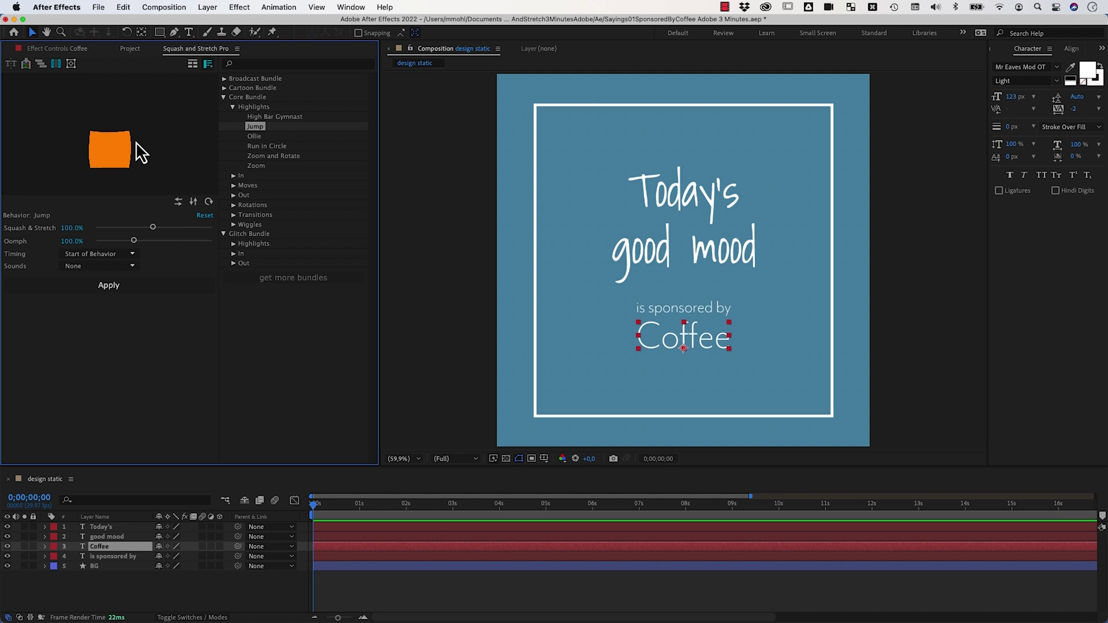
{"action": "left_click", "coordinate": [254, 147]}
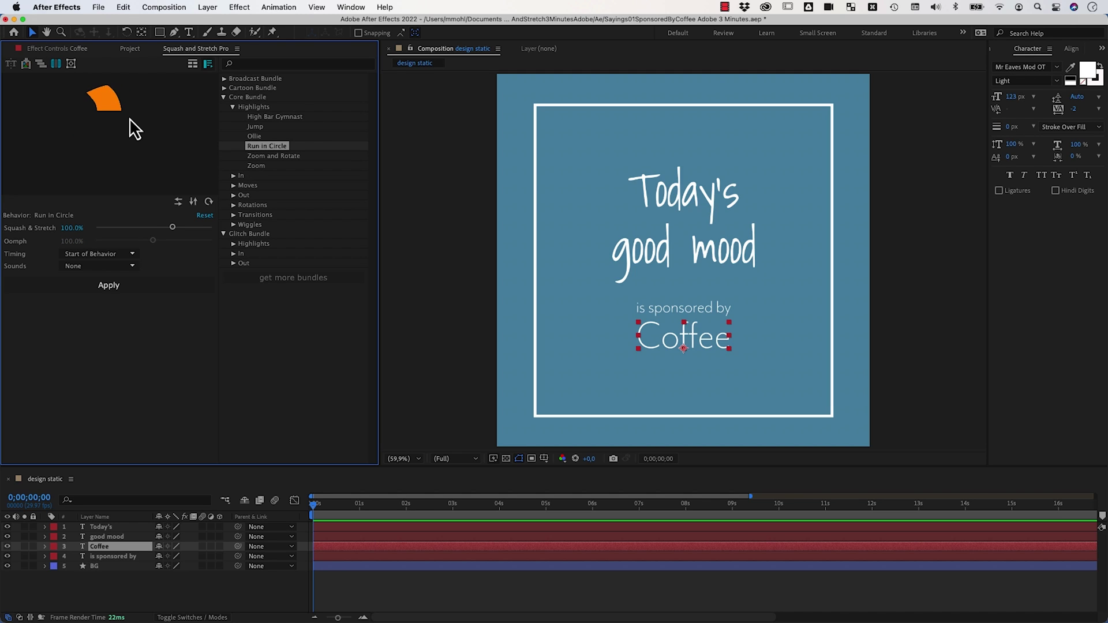
Browse to the Fall behaviors and choose High Bar Gymnast.
{"action": "left_click", "coordinate": [223, 88]}
{"action": "left_click", "coordinate": [233, 118]}
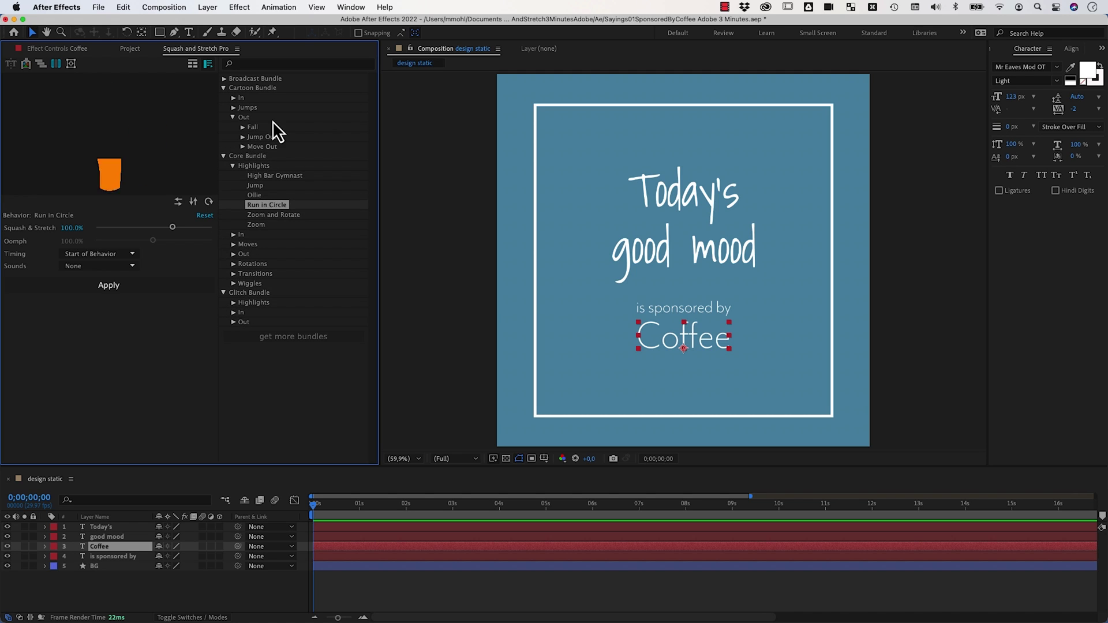
{"action": "left_click", "coordinate": [241, 127]}
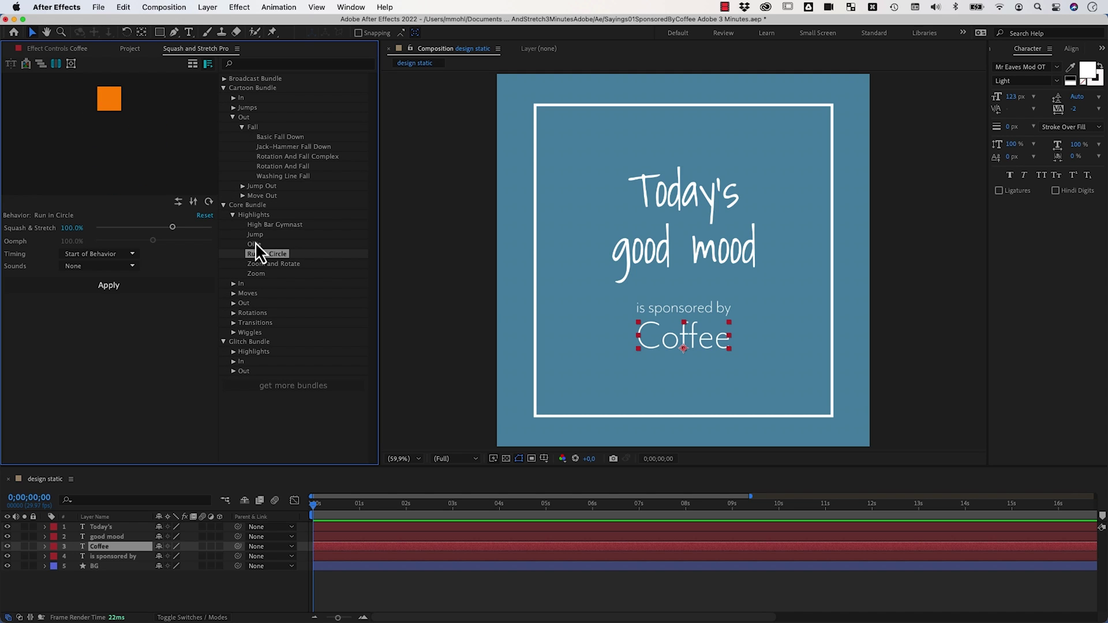
{"action": "left_click", "coordinate": [264, 226]}
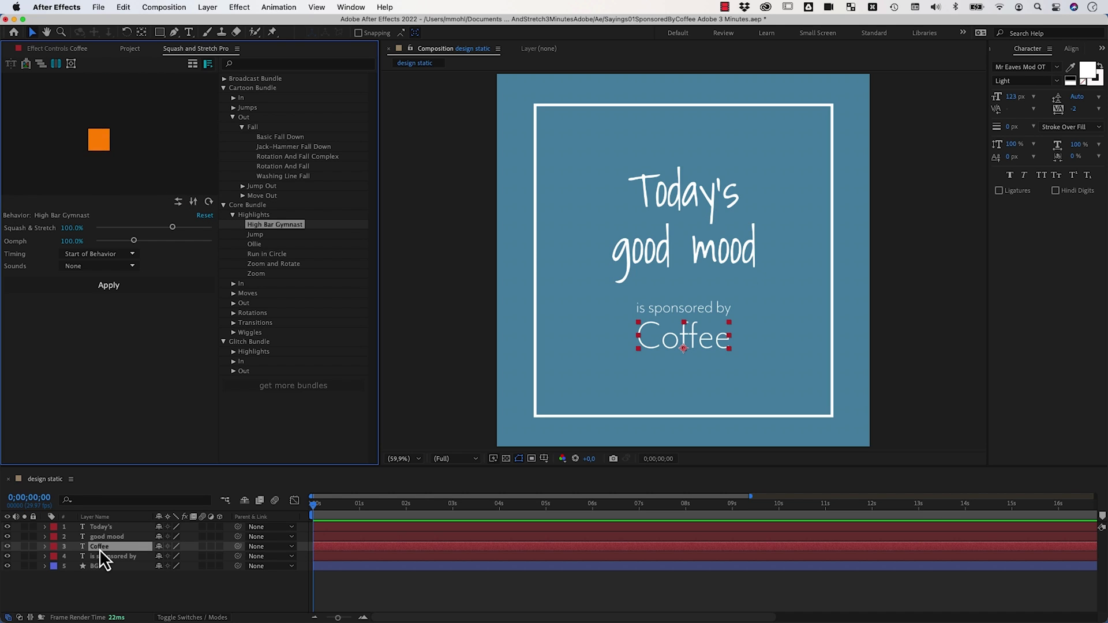
Apply High Bar Gymnast to Coffee without splitting into characters, then preview the animated precomp.
{"action": "left_click", "coordinate": [116, 286]}
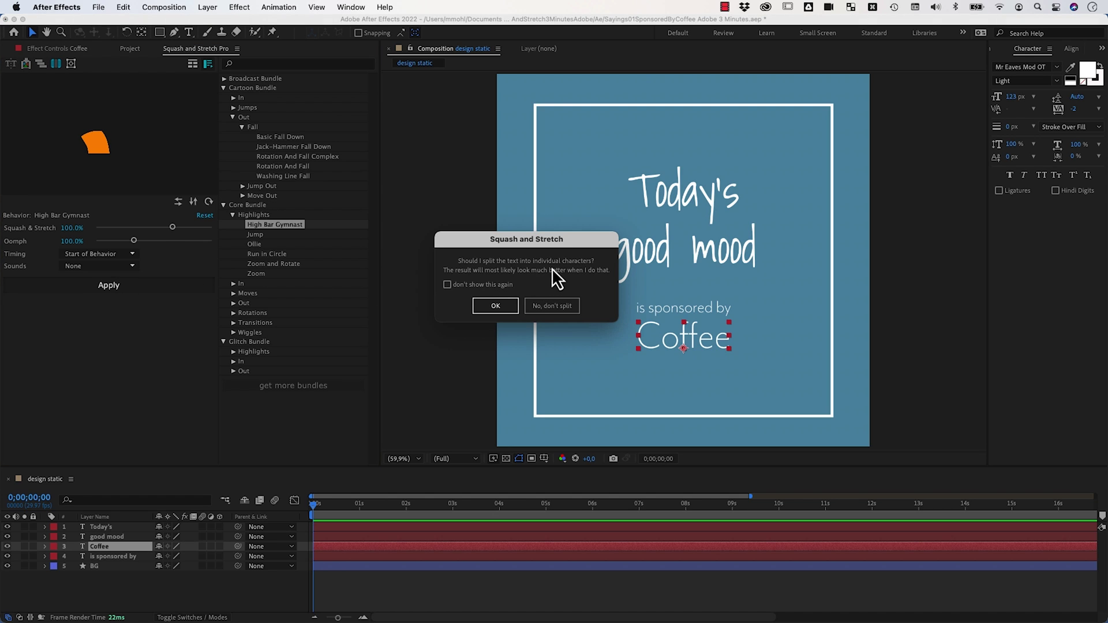
{"action": "left_click", "coordinate": [551, 306]}
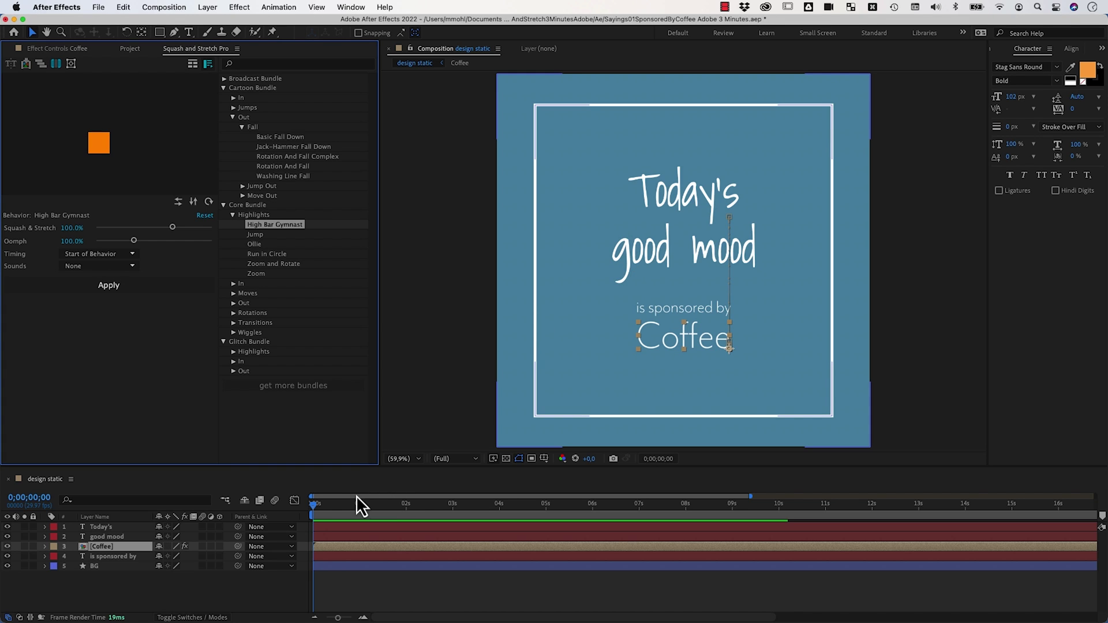
{"action": "left_click", "coordinate": [316, 506]}
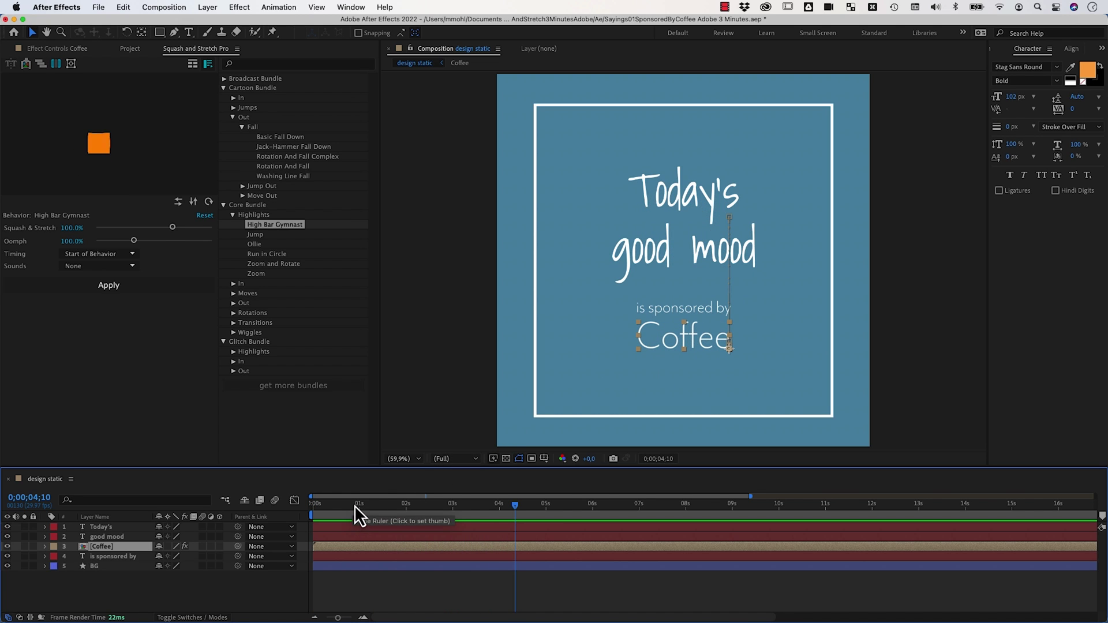
Undo, reapply High Bar Gymnast splitting Coffee into six letter layers, and replay the preview.
{"action": "key", "text": "super+z"}
{"action": "left_click", "coordinate": [118, 285]}
{"action": "left_click", "coordinate": [488, 382]}
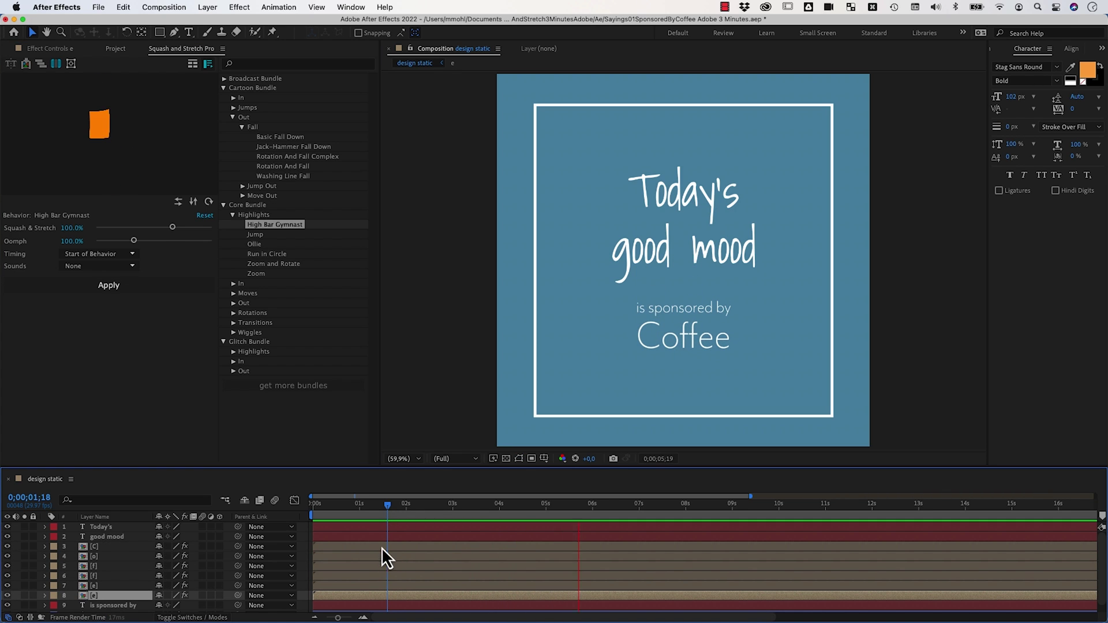
{"action": "left_click", "coordinate": [383, 512]}
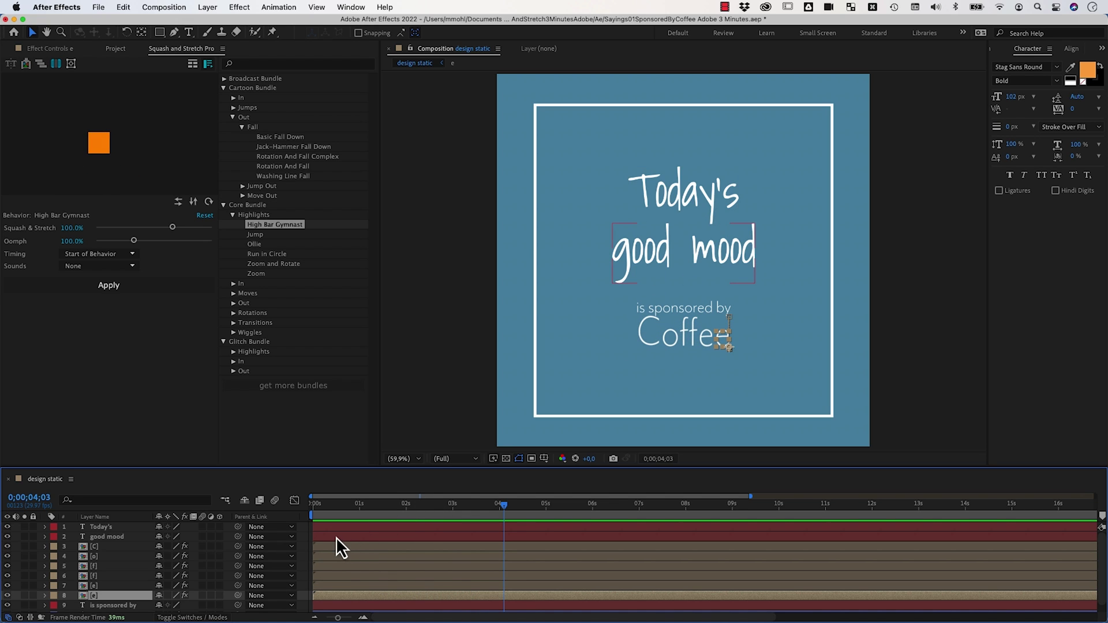
Delay the final 'e' layer to start near 01s, return to 0, and select letter layers 3–8.
{"action": "left_click_drag", "start_coordinate": [324, 597], "coordinate": [375, 596]}
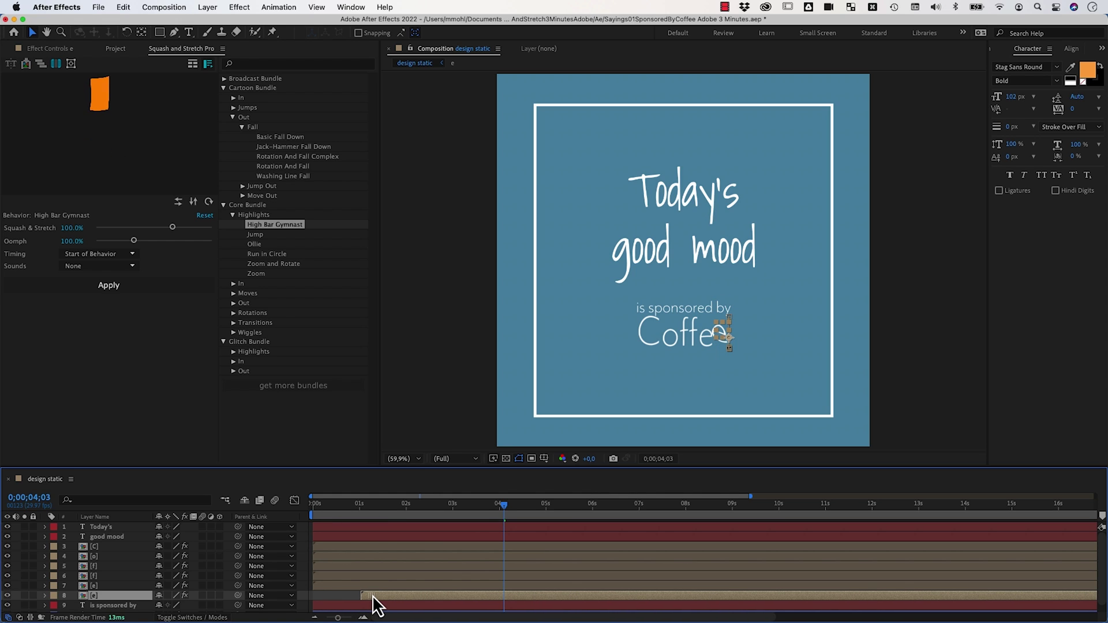
{"action": "left_click", "coordinate": [350, 507]}
{"action": "left_click_drag", "start_coordinate": [324, 509], "coordinate": [295, 507]}
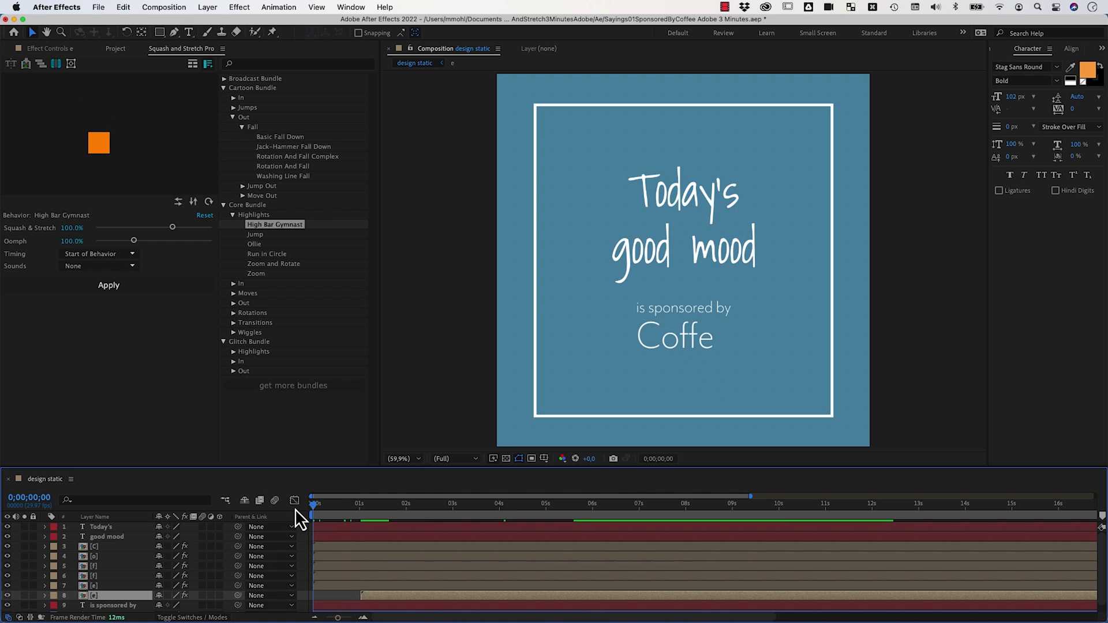
{"action": "left_click", "coordinate": [328, 547]}
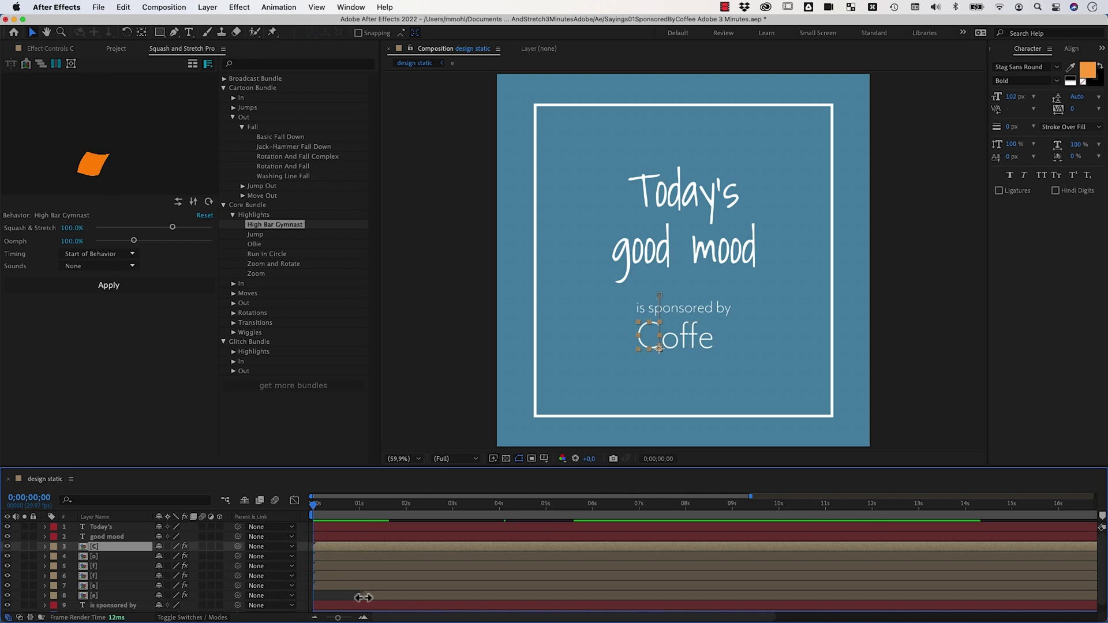
{"action": "left_click", "coordinate": [375, 596], "text": "shift"}
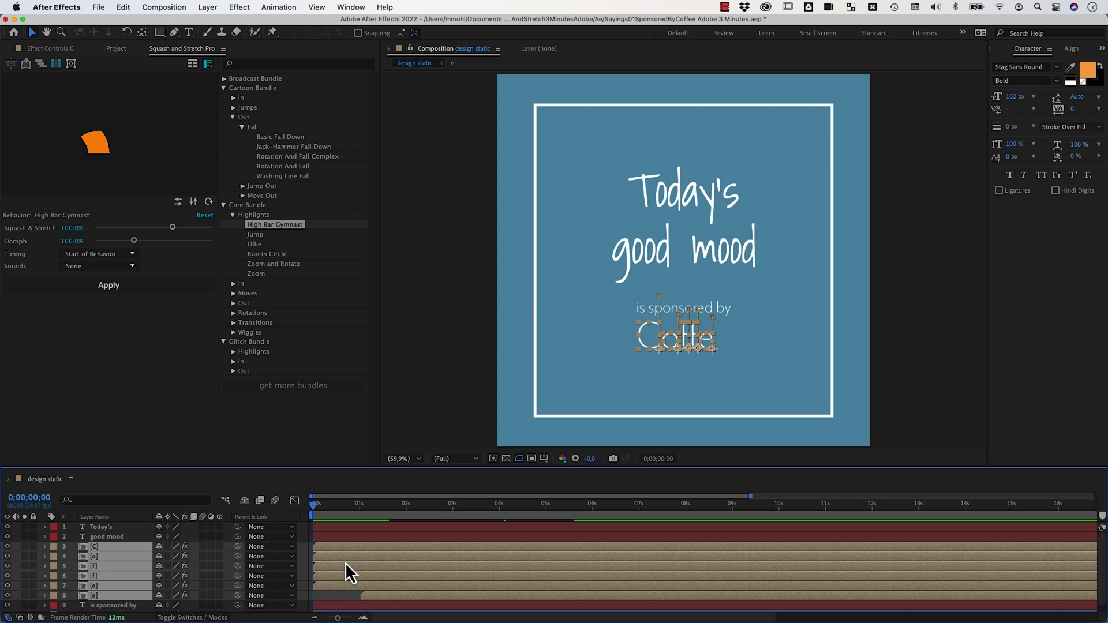
Randomly stagger the six letter layers' start times and play the preview.
{"action": "left_click", "coordinate": [44, 67]}
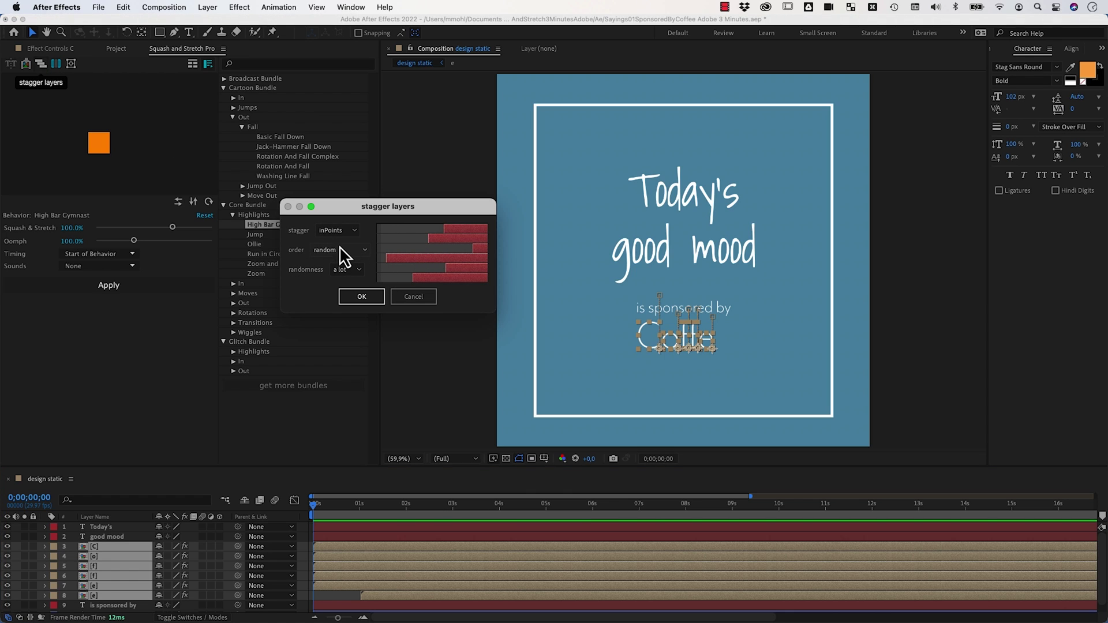
{"action": "left_click", "coordinate": [362, 297]}
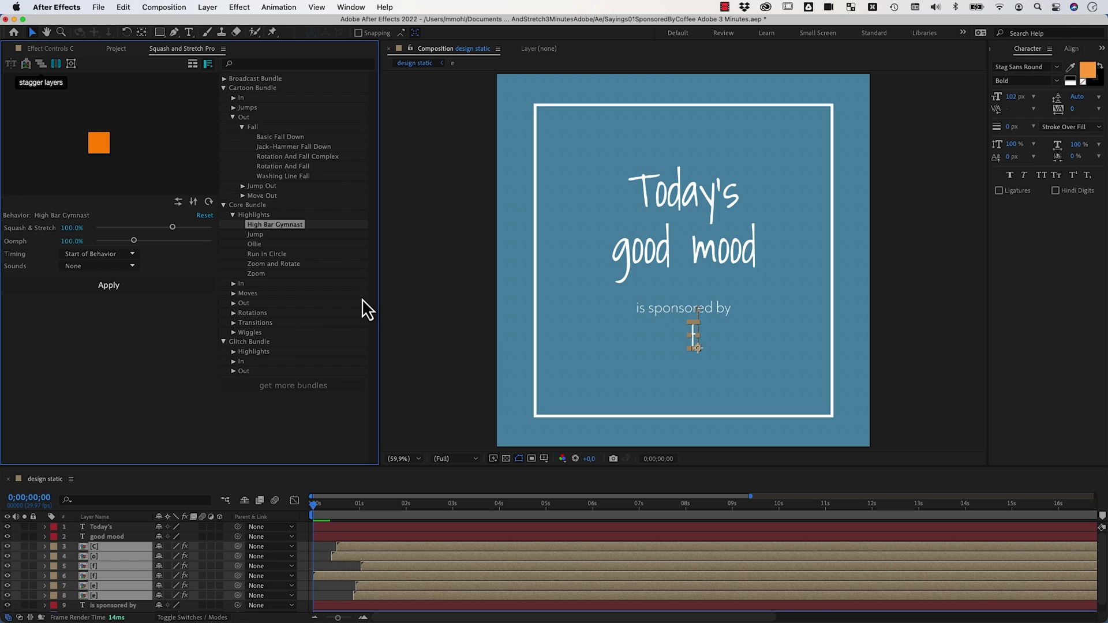
{"action": "left_click", "coordinate": [305, 512]}
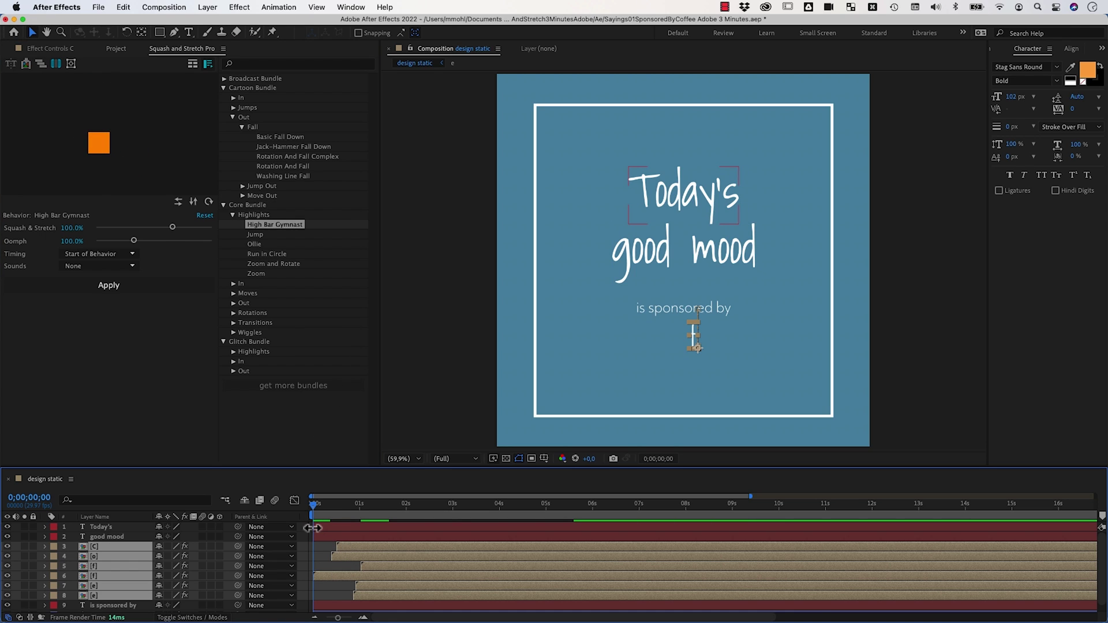
{"action": "key", "text": "space"}
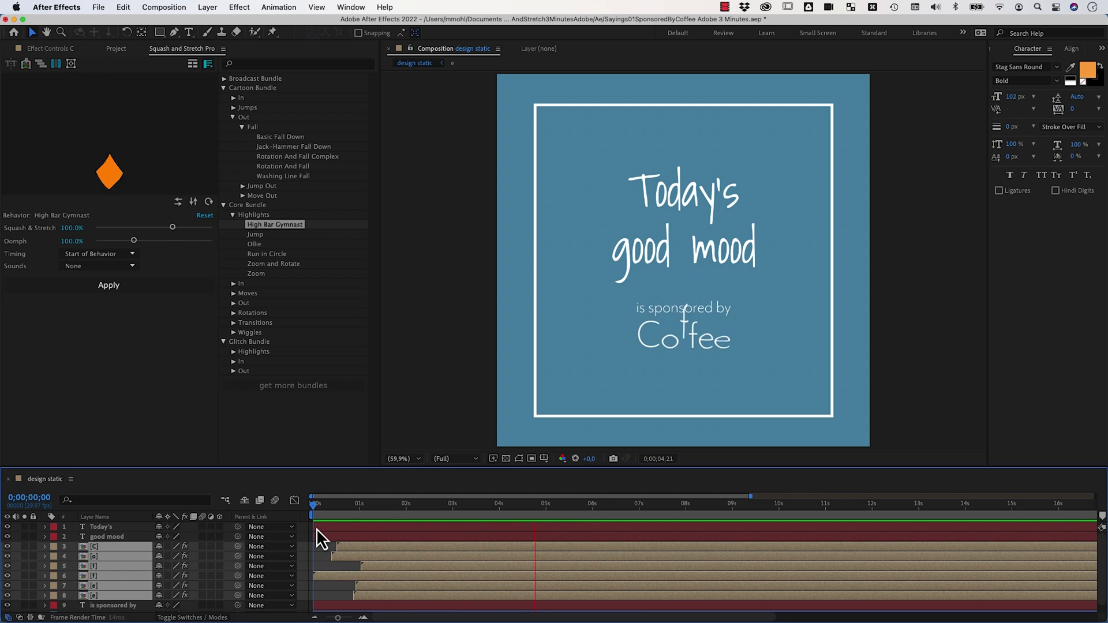
Undo the random stagger and replay the letters animating together from the start.
{"action": "key", "text": "space"}
{"action": "key", "text": "ctrl+z"}
{"action": "key", "text": "space"}
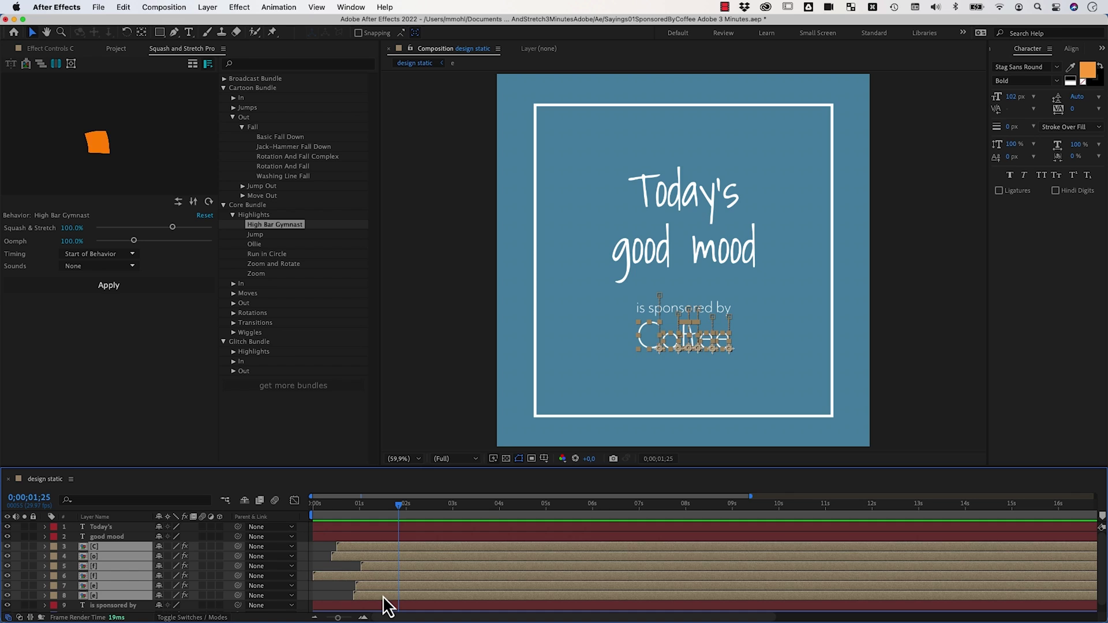
{"action": "left_click", "coordinate": [310, 502]}
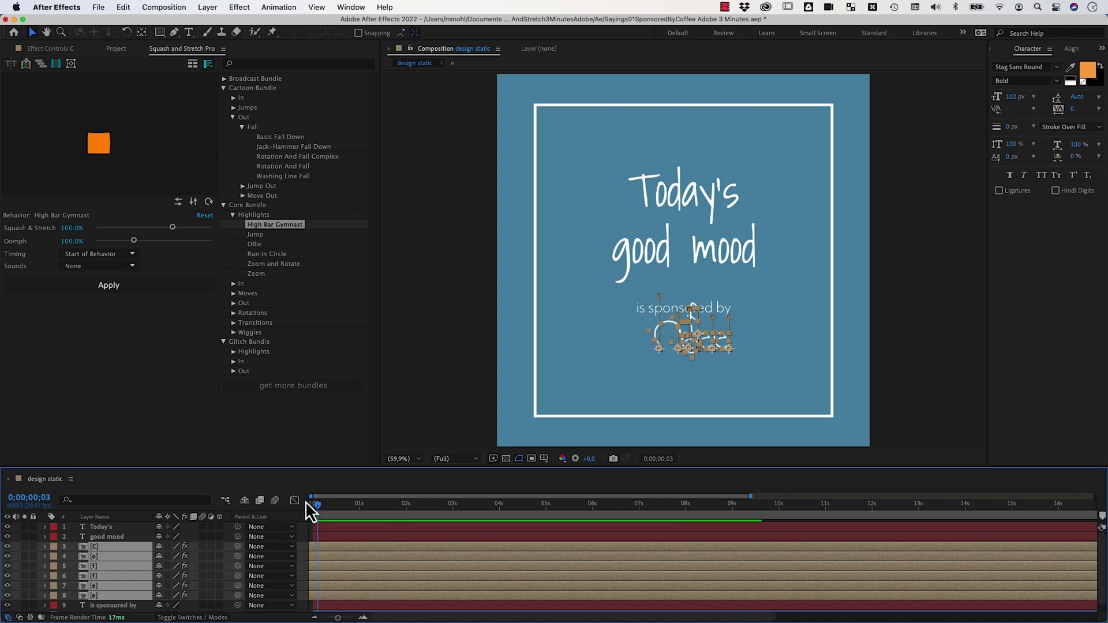
{"action": "key", "text": "space"}
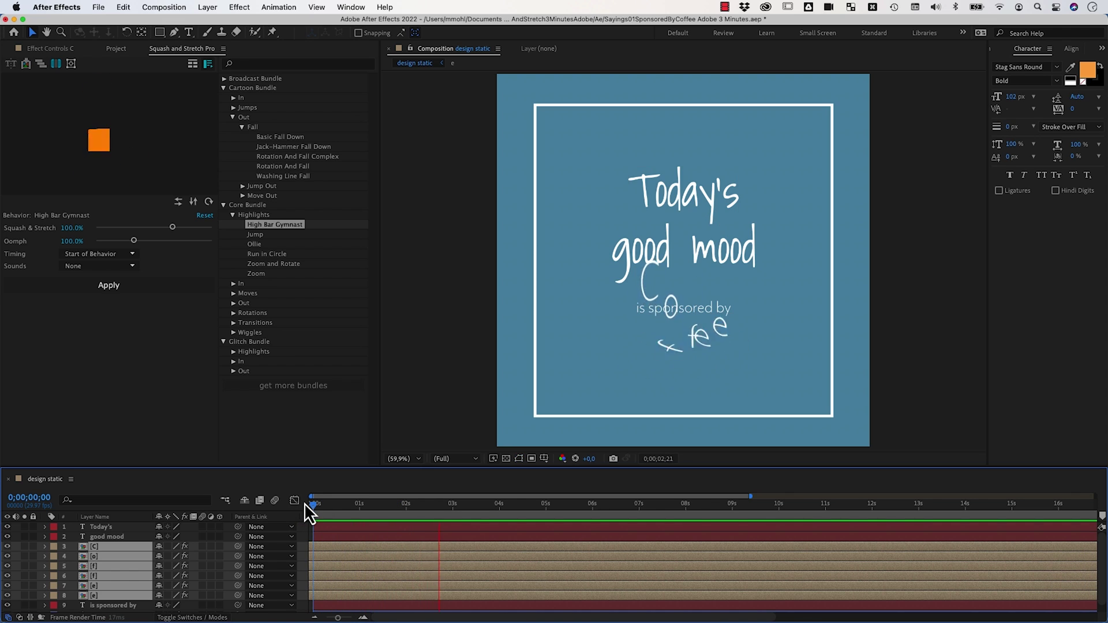
{"action": "key", "text": "space"}
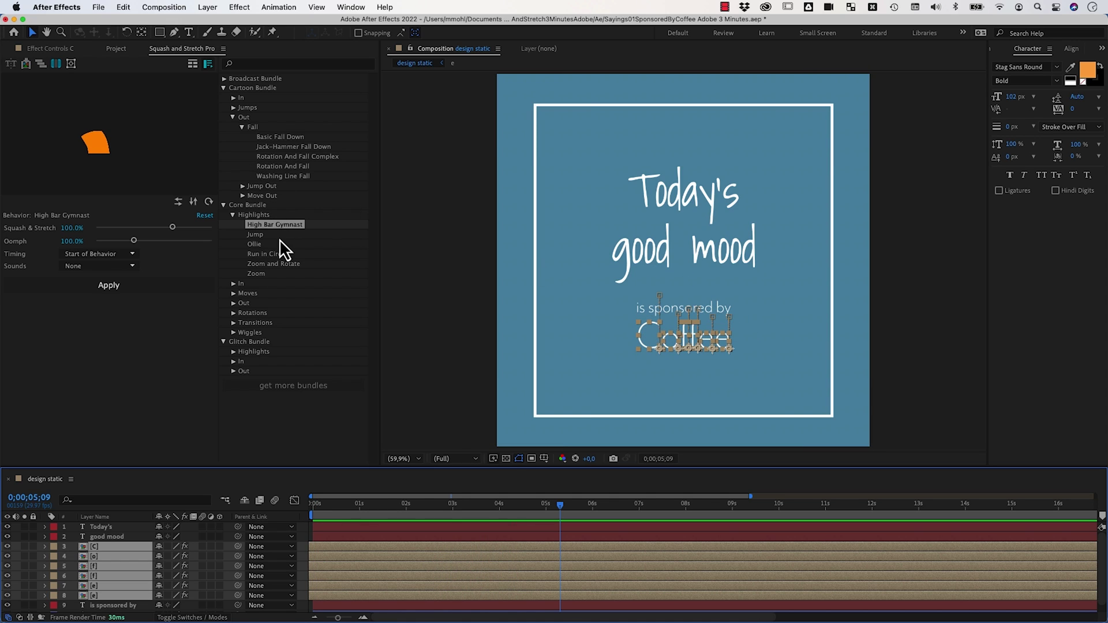
Pick Sack Race from Core Bundle > Moves and select only the C letter layer.
{"action": "left_click", "coordinate": [258, 235]}
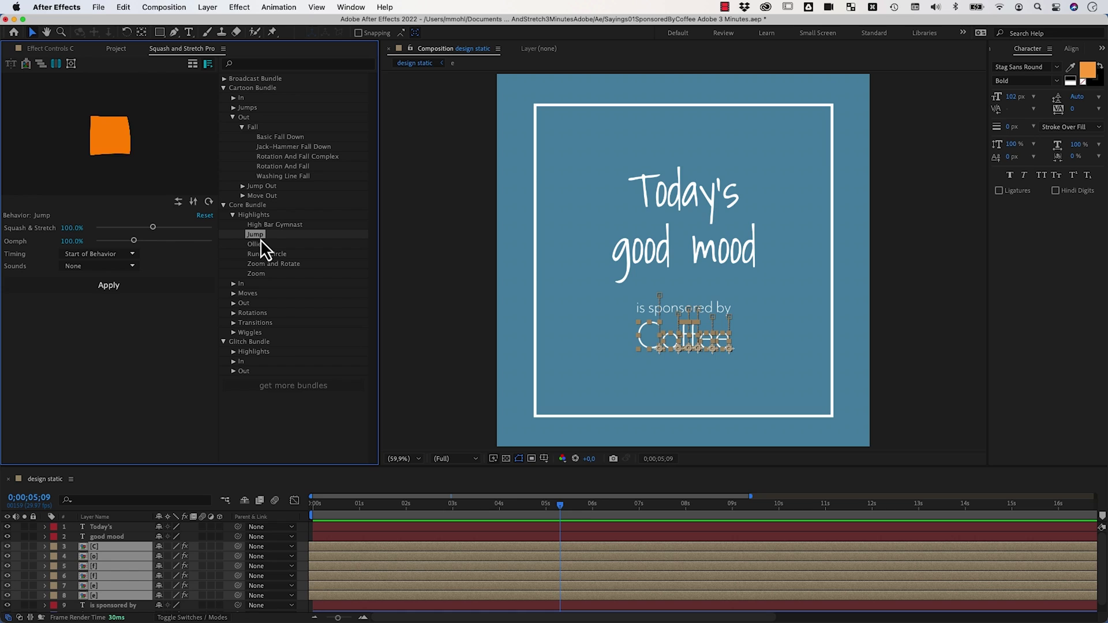
{"action": "left_click", "coordinate": [233, 294]}
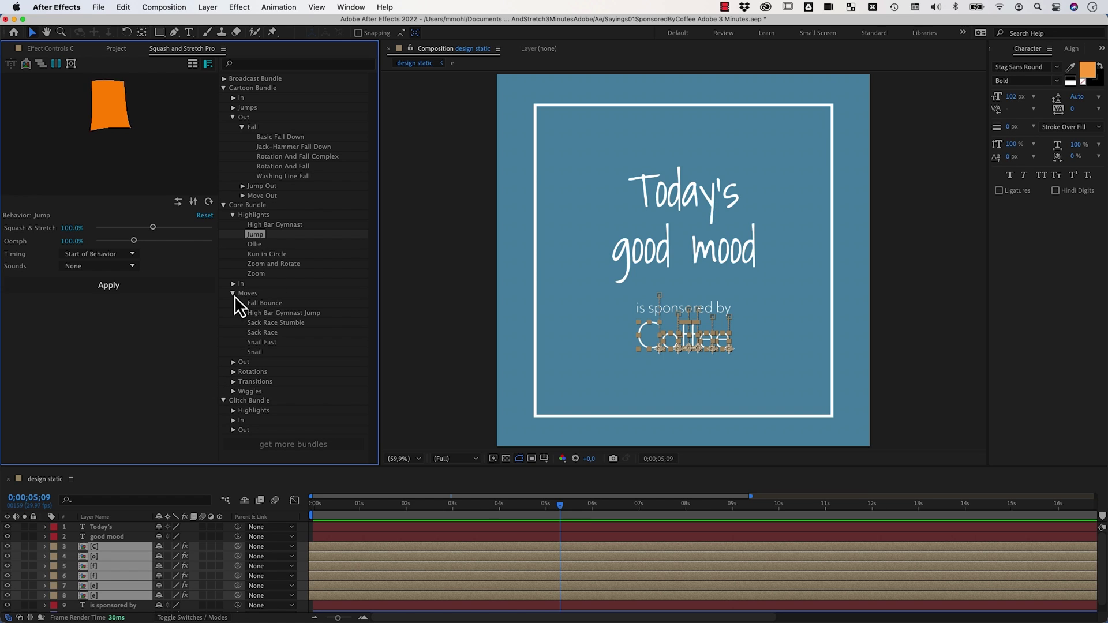
{"action": "left_click", "coordinate": [270, 331]}
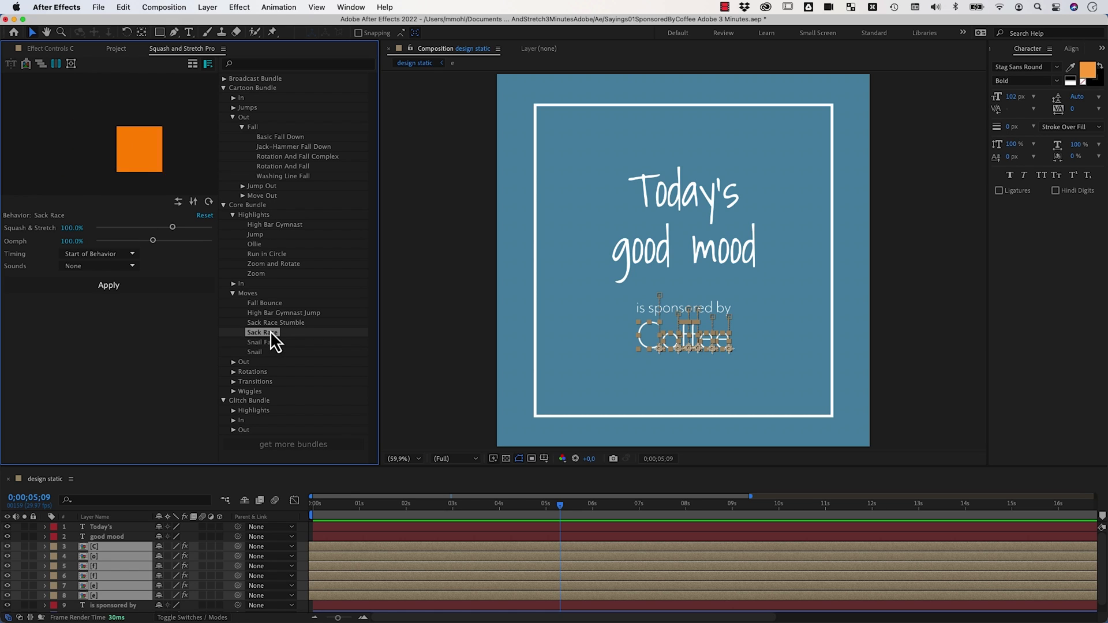
{"action": "left_click_drag", "start_coordinate": [559, 508], "coordinate": [567, 514]}
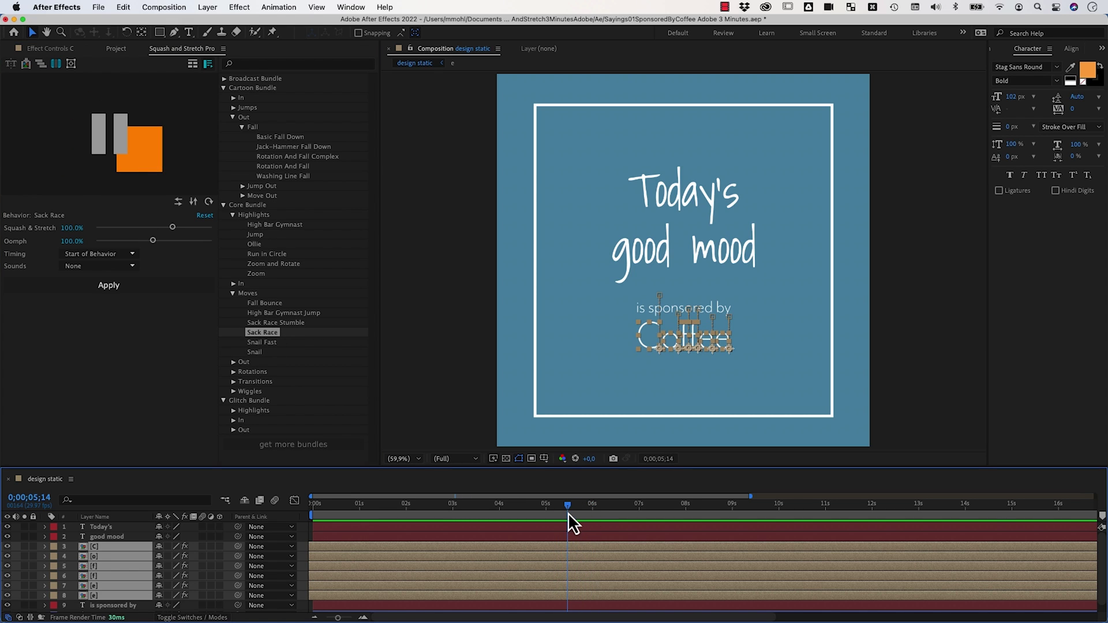
{"action": "left_click", "coordinate": [133, 537]}
{"action": "left_click", "coordinate": [102, 549]}
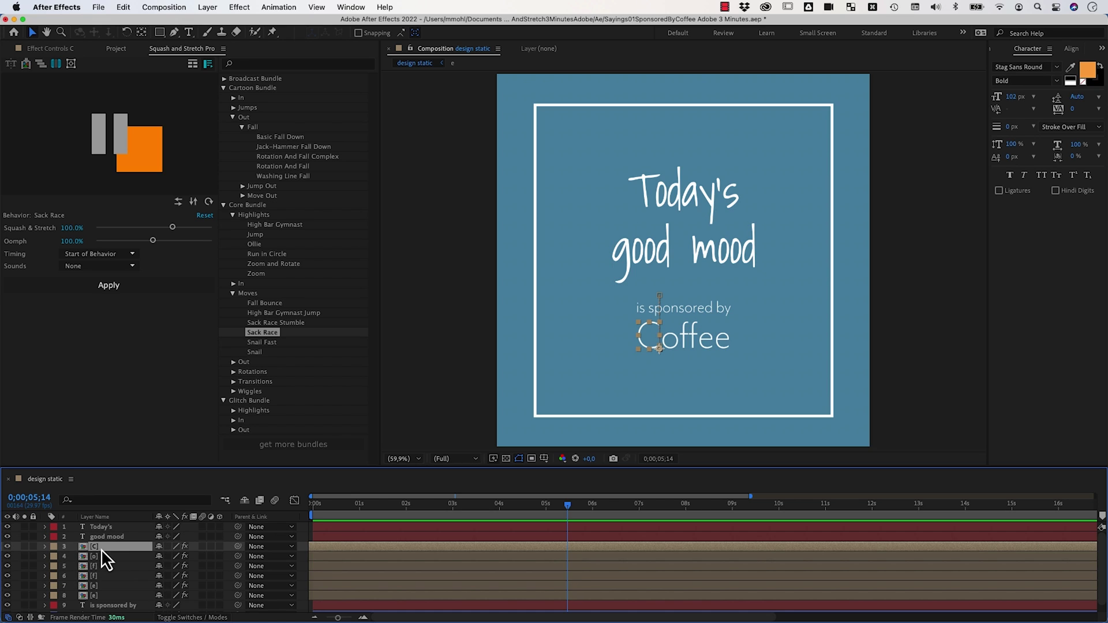
Apply Sack Race to the C letter, scrub back to about two seconds, and preview it.
{"action": "left_click", "coordinate": [123, 288]}
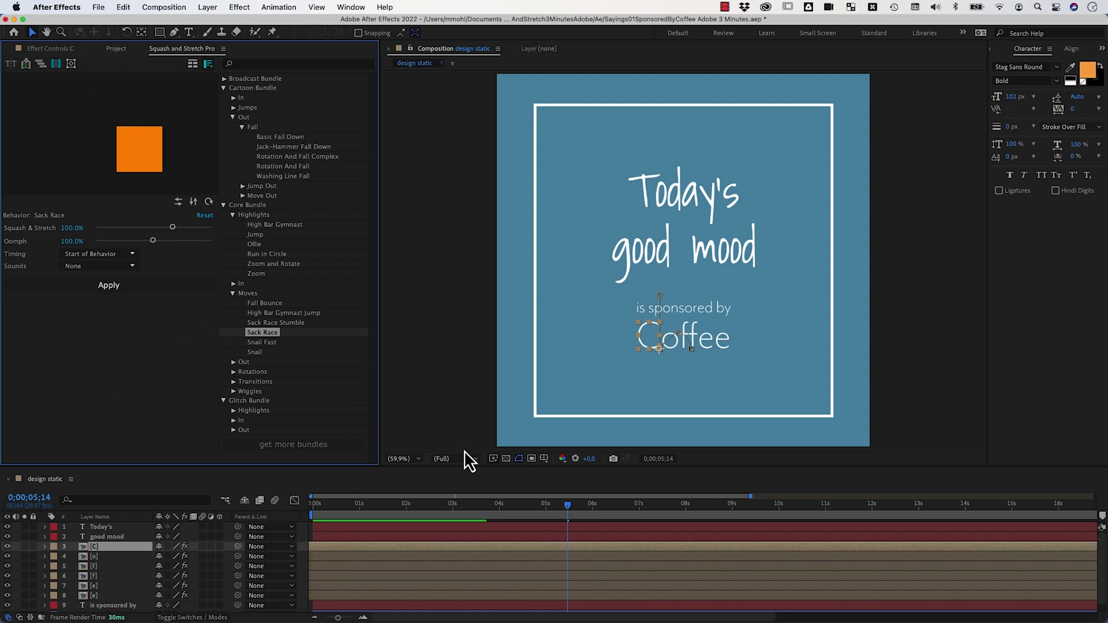
{"action": "left_click_drag", "start_coordinate": [570, 505], "coordinate": [407, 503]}
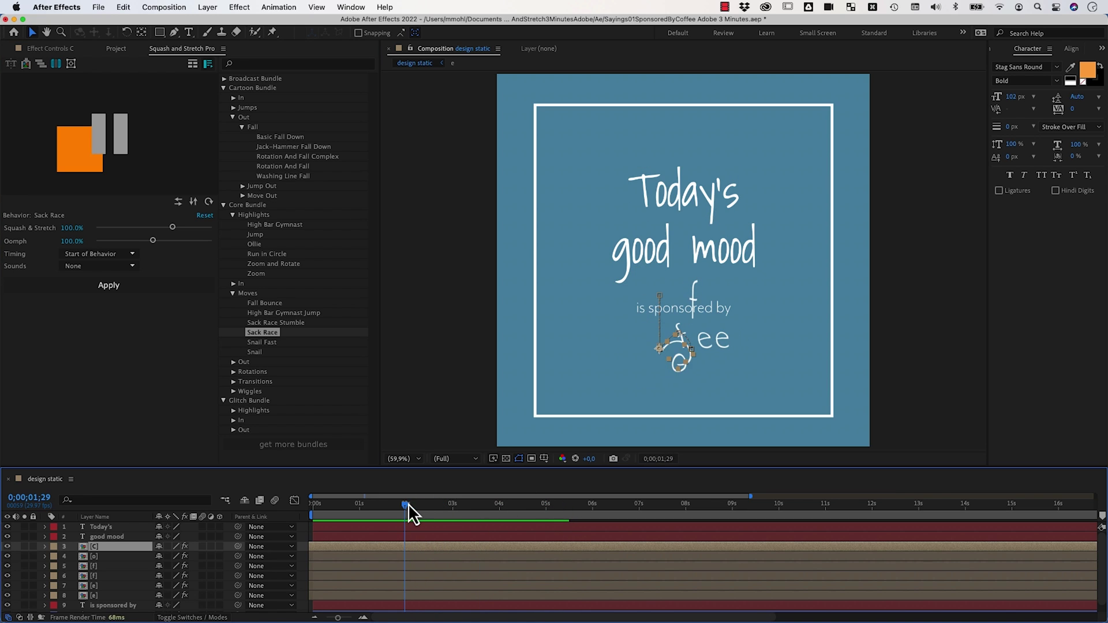
{"action": "key", "text": "space"}
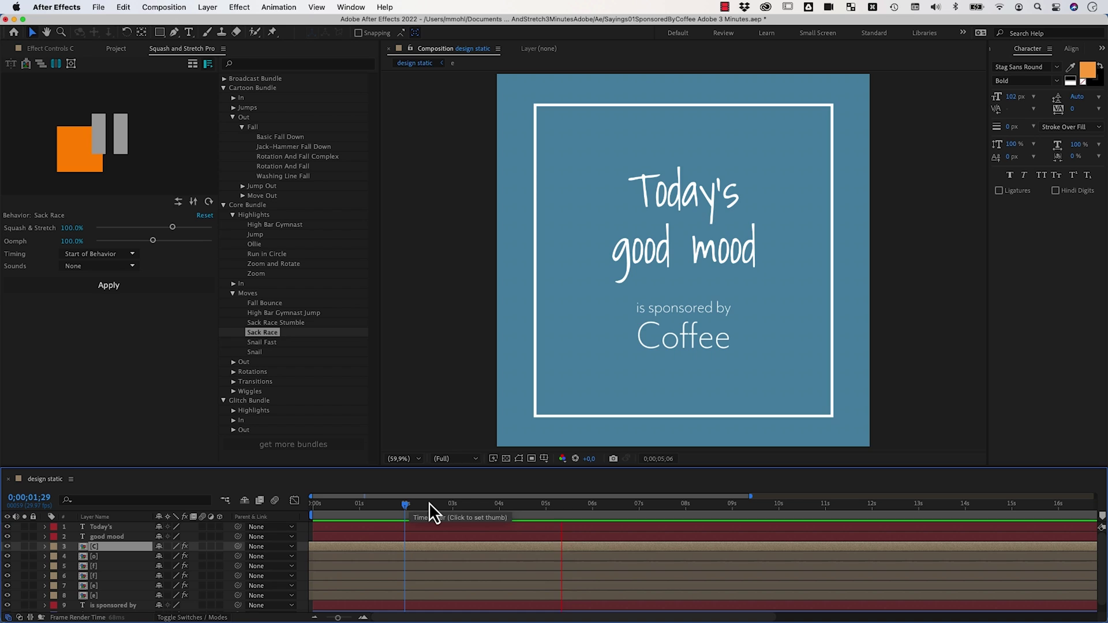
{"action": "key", "text": "space"}
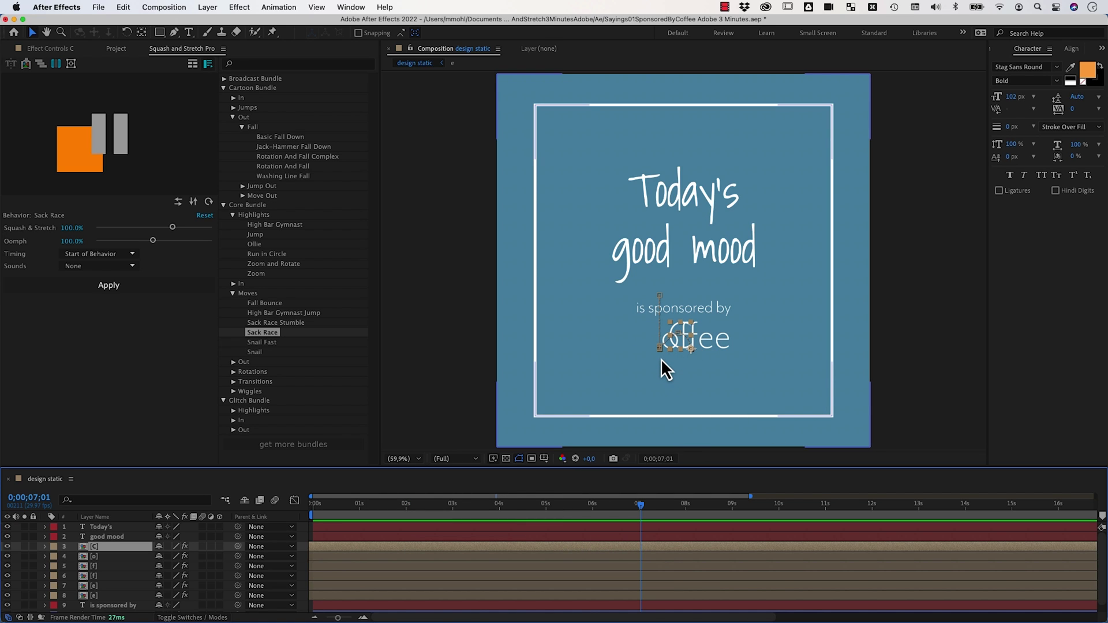
{"action": "key", "text": "j"}
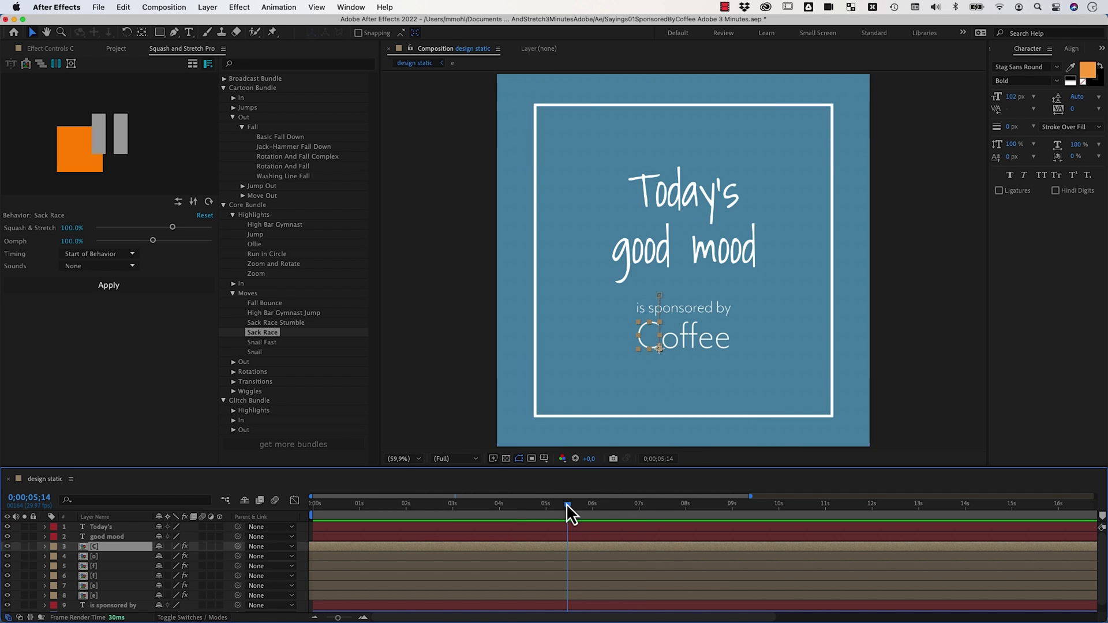
Set Timing to End of Behavior, place the playhead near 6;17, and reapply Sack Race.
{"action": "left_click", "coordinate": [81, 260]}
{"action": "left_click", "coordinate": [79, 259]}
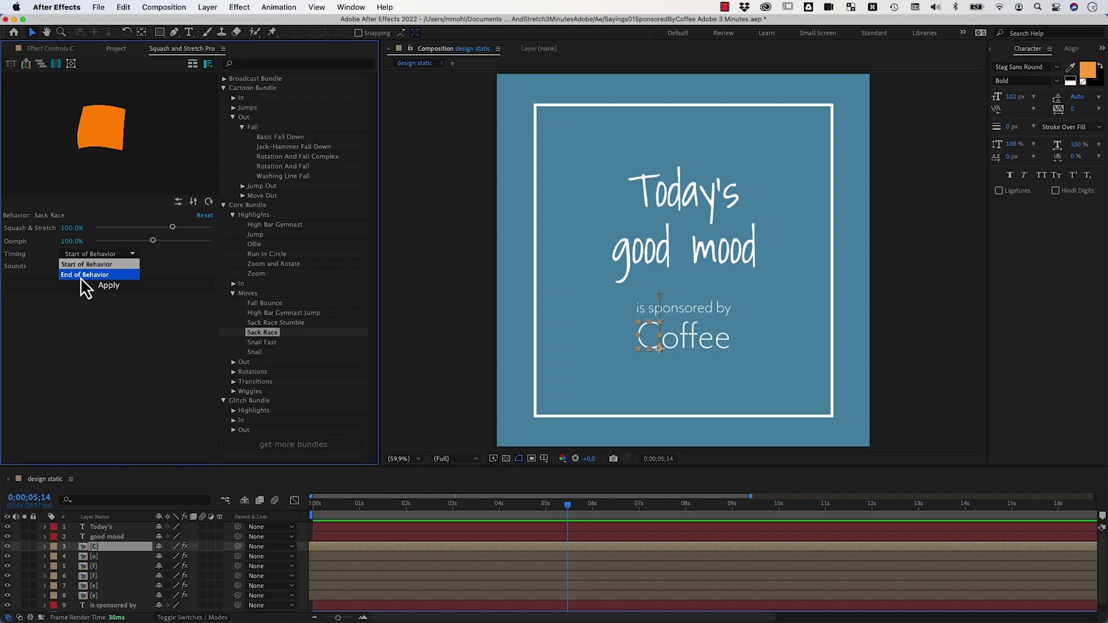
{"action": "left_click", "coordinate": [81, 277]}
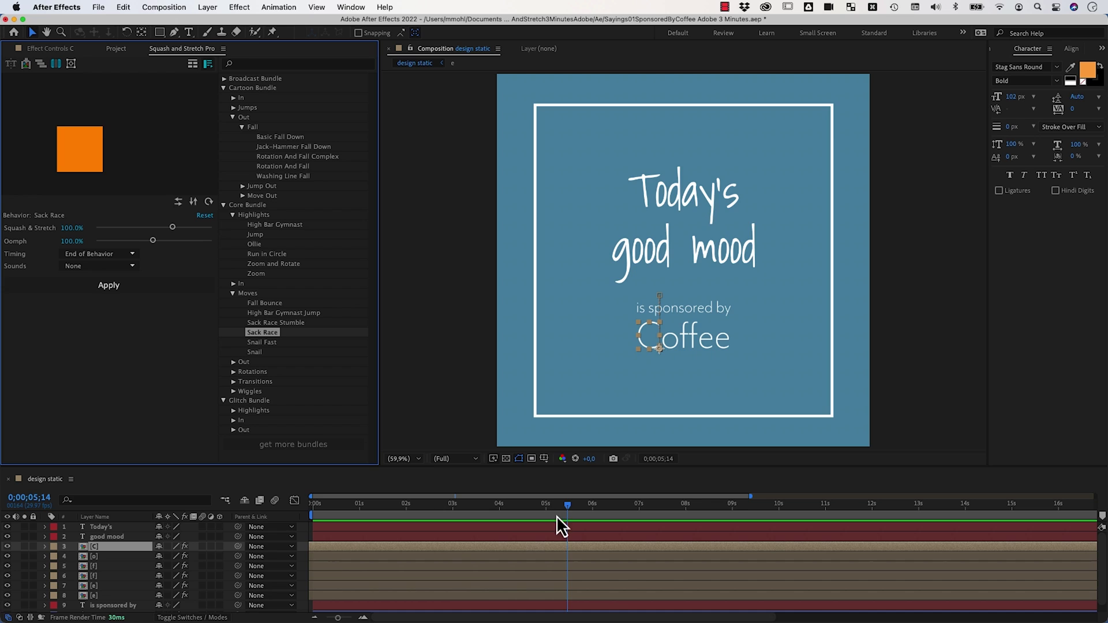
{"action": "left_click", "coordinate": [582, 511]}
{"action": "left_click_drag", "start_coordinate": [581, 511], "coordinate": [614, 511]}
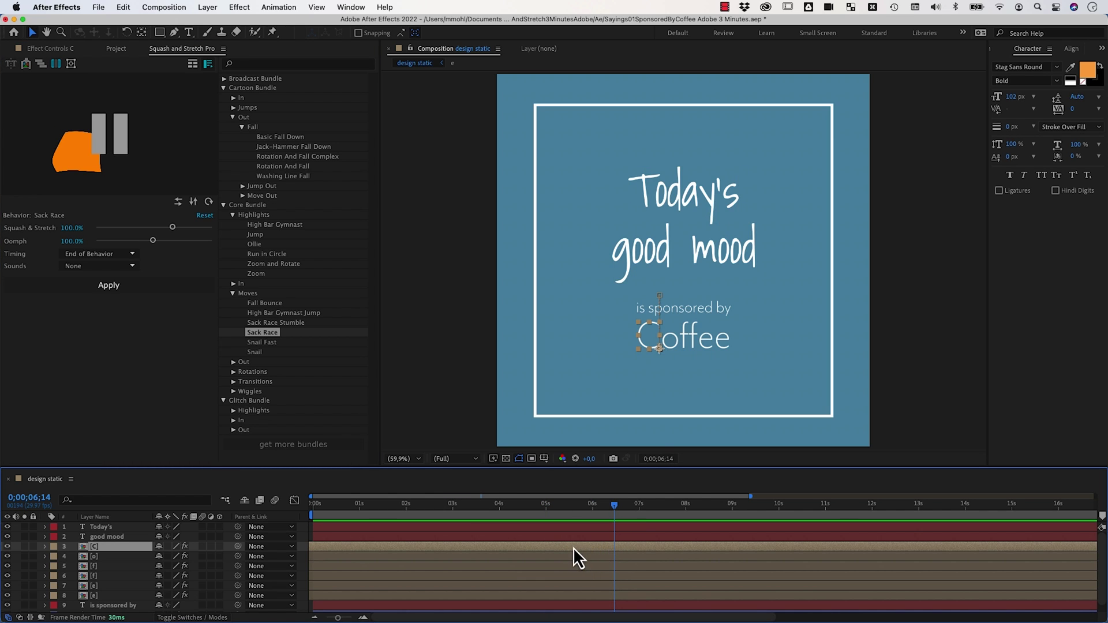
{"action": "left_click_drag", "start_coordinate": [615, 510], "coordinate": [619, 510]}
{"action": "left_click", "coordinate": [147, 286]}
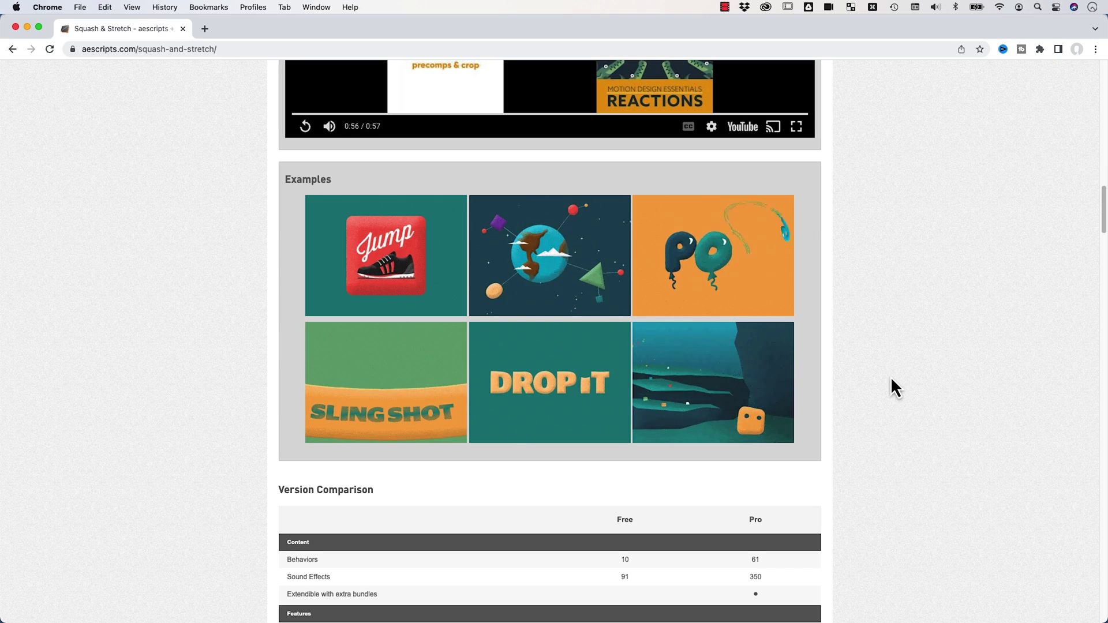
Scroll to the top of the Squash & Stretch page and select its web address.
{"action": "scroll", "coordinate": [888, 374], "scroll_direction": "up", "scroll_amount": 15}
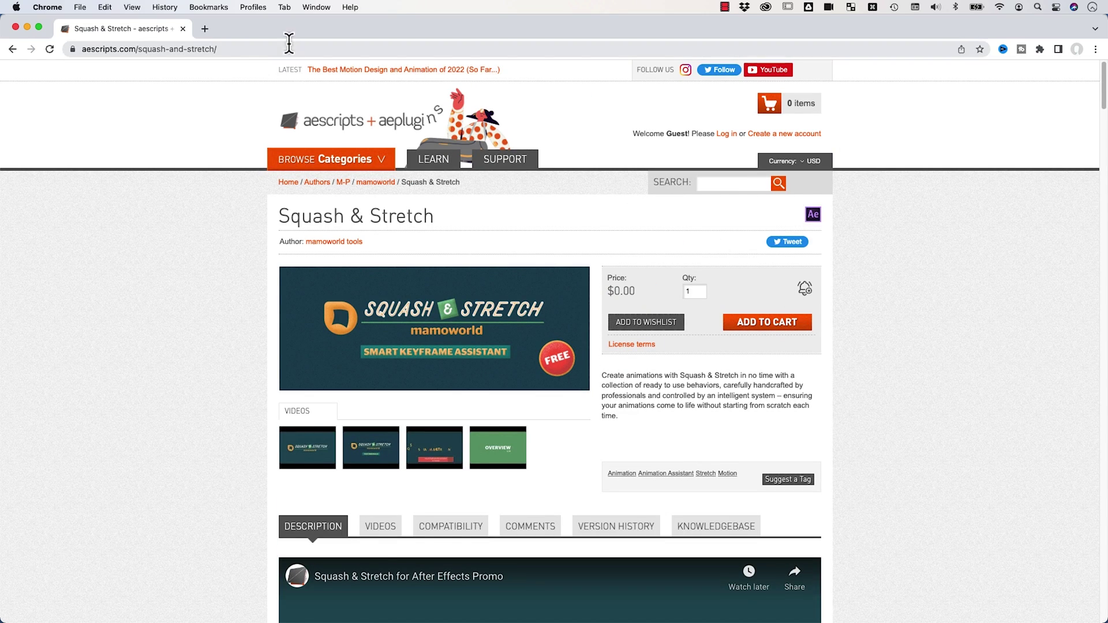
{"action": "left_click_drag", "start_coordinate": [282, 49], "coordinate": [70, 46]}
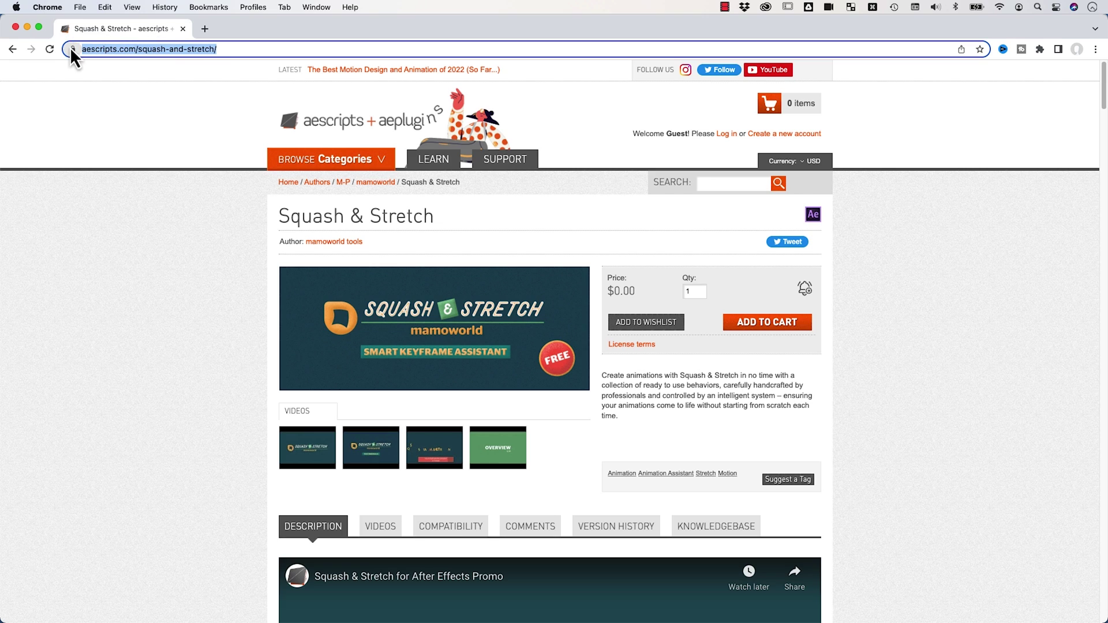